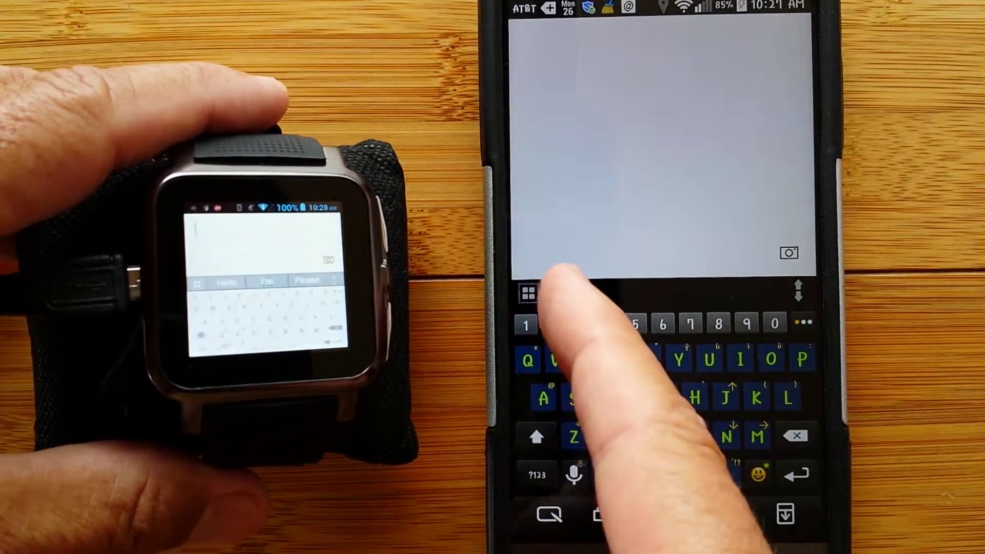
{"action": "left_click", "coordinate": [527, 294]}
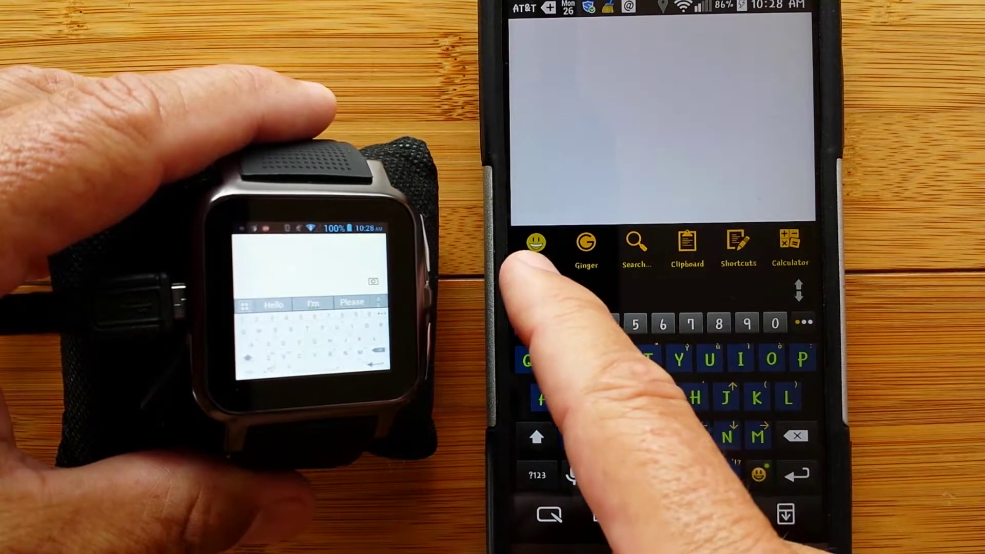
{"action": "left_click", "coordinate": [526, 288]}
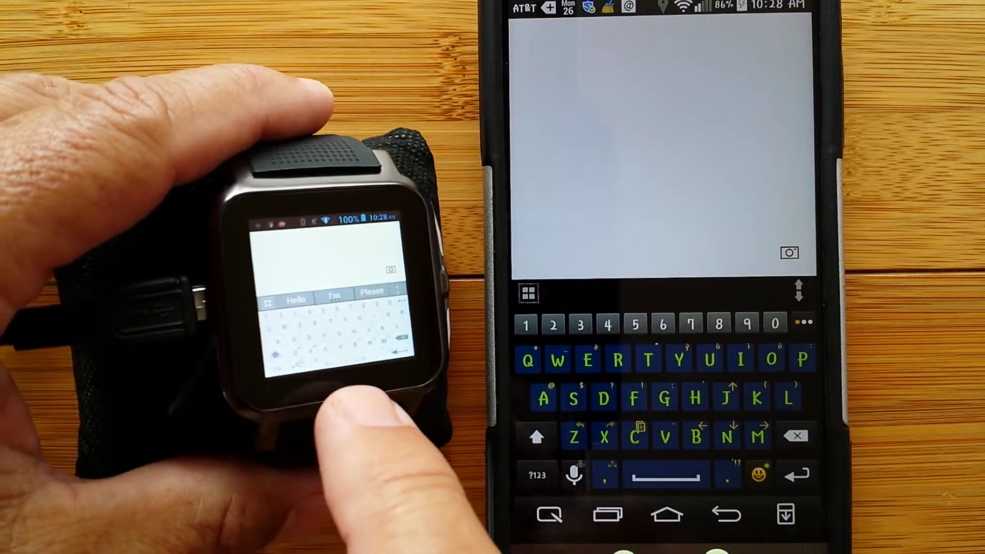